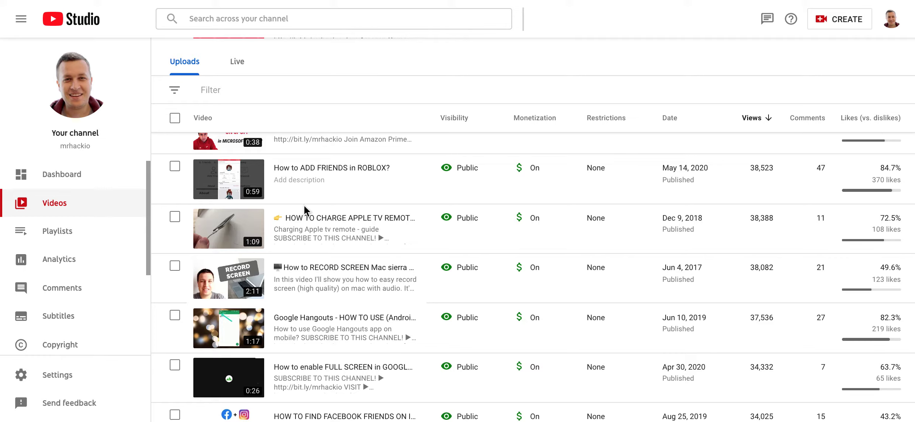
Filter the uploads list to videos whose title contains 'zoom'
click(252, 90)
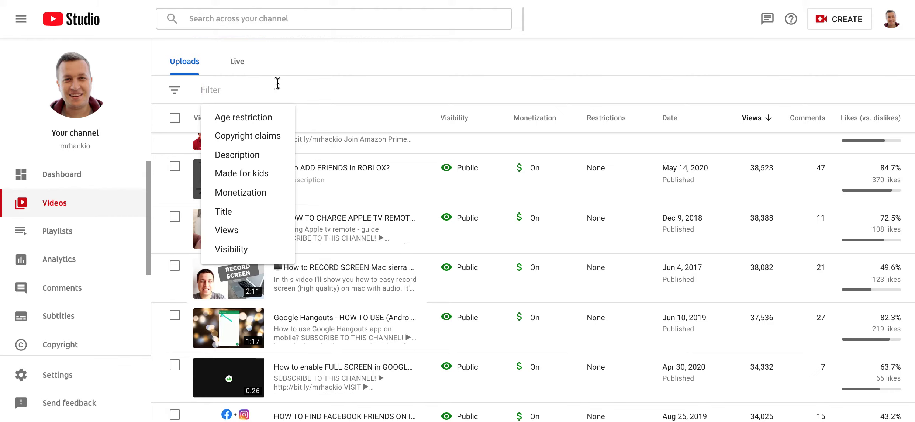
text(zoom)
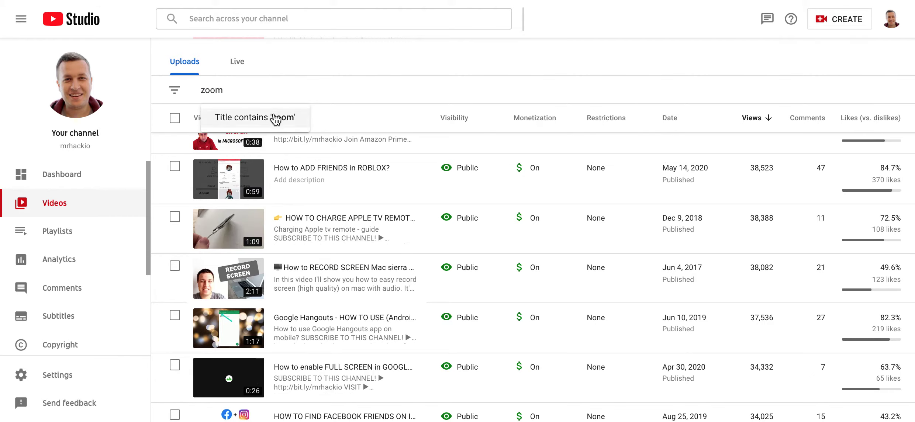
click(275, 119)
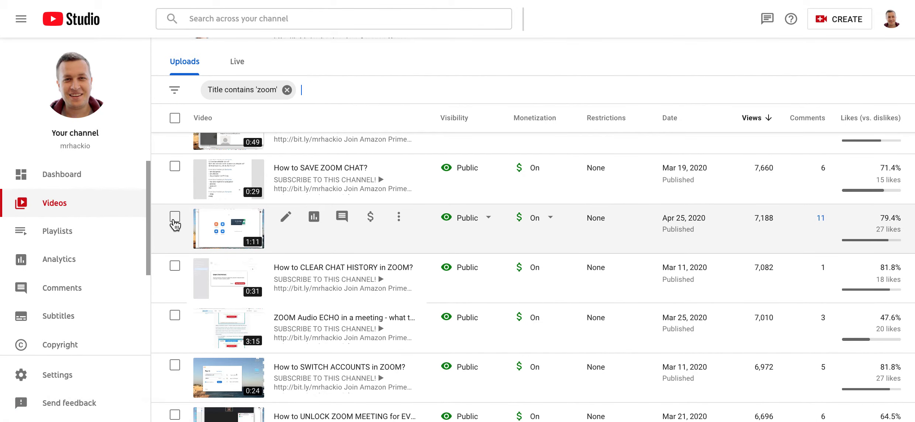
Select the uninstall-Zoom-from-Mac and clear-chat-history videos and preview the bulk-editable fields
click(175, 217)
click(175, 267)
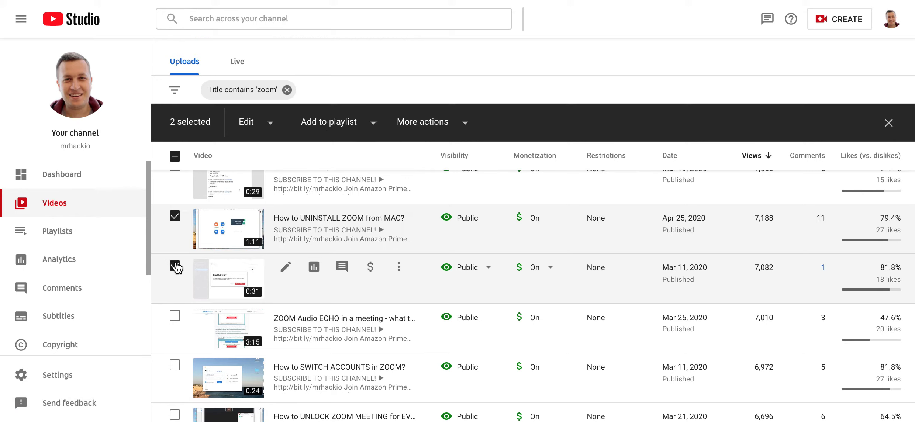
click(268, 126)
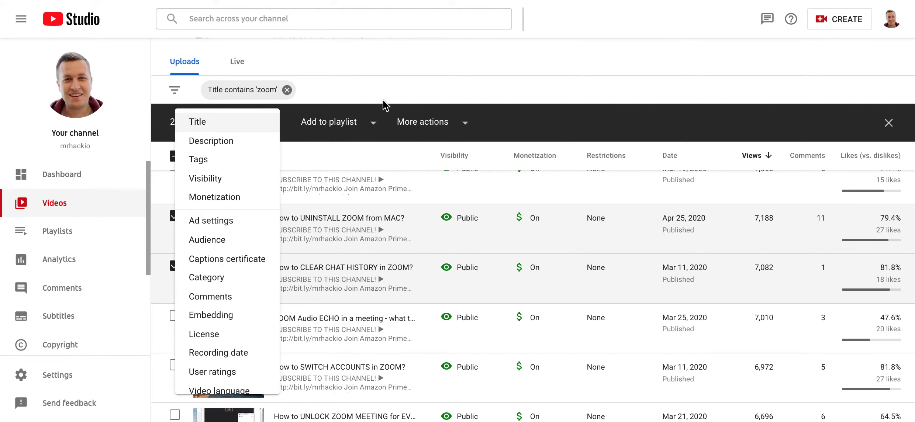
click(432, 81)
scroll(346, 283, up, 5)
scroll(346, 283, up, 5)
scroll(346, 282, up, 3)
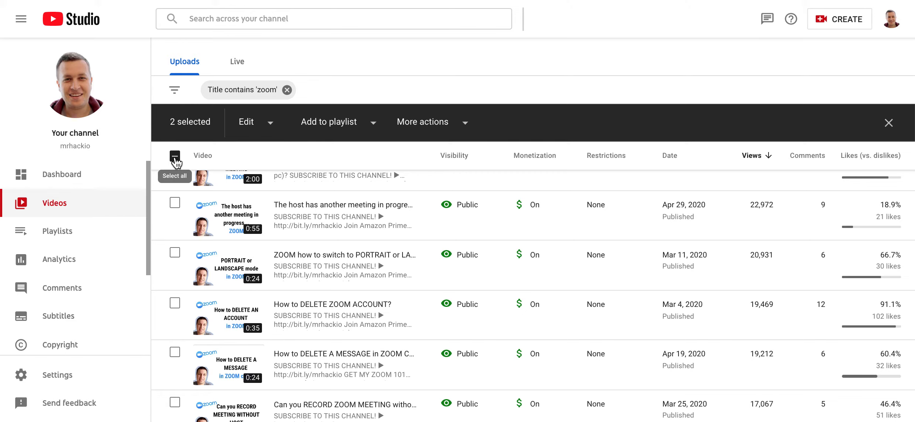
Reset the selection to the delete-account and delete-message Zoom videos and list the editable fields
click(175, 157)
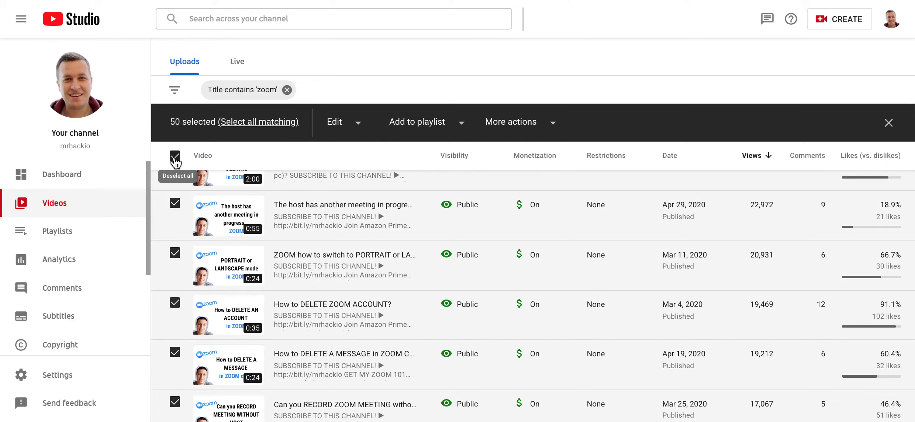
click(176, 157)
click(175, 303)
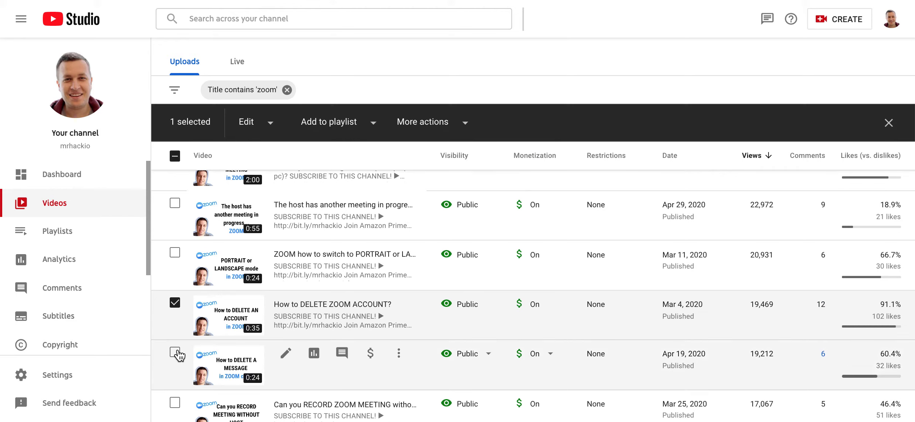
click(174, 353)
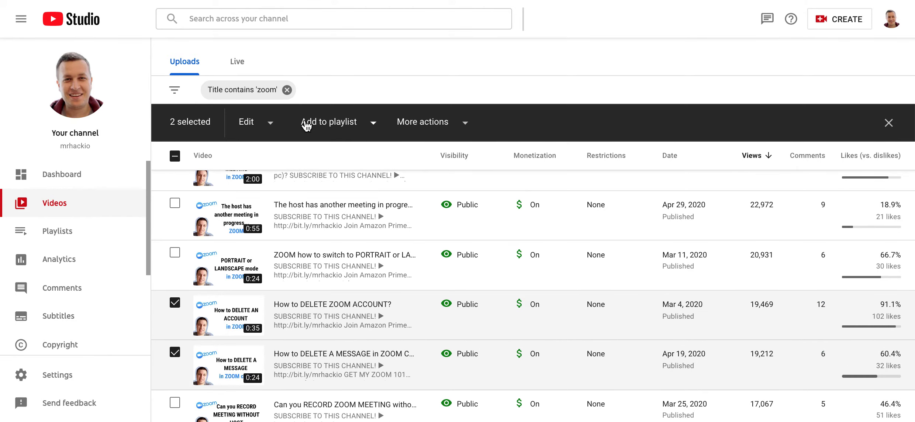
click(271, 126)
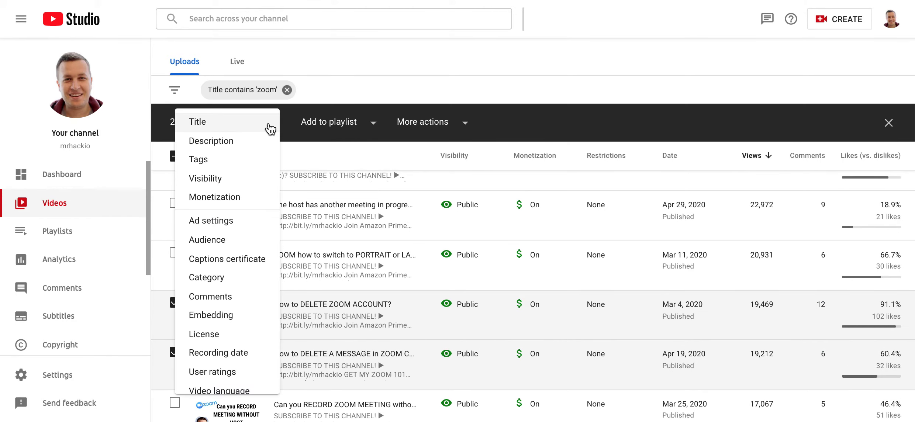
click(259, 140)
click(394, 197)
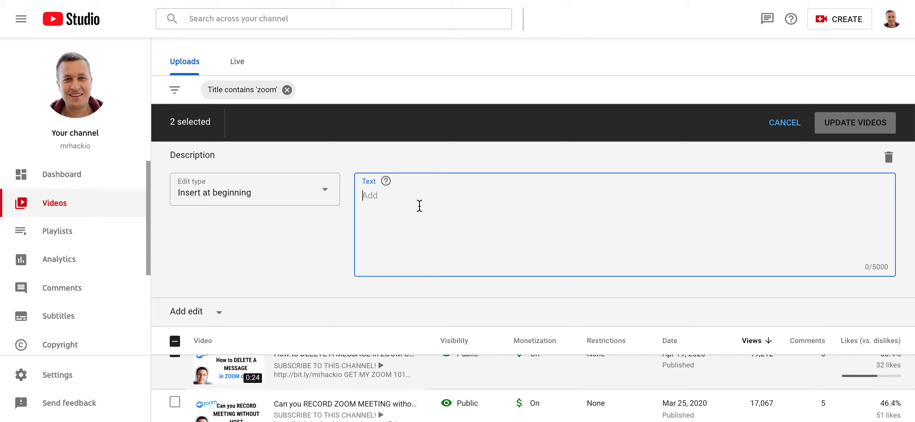
text(https://gum.co/sWuTS)
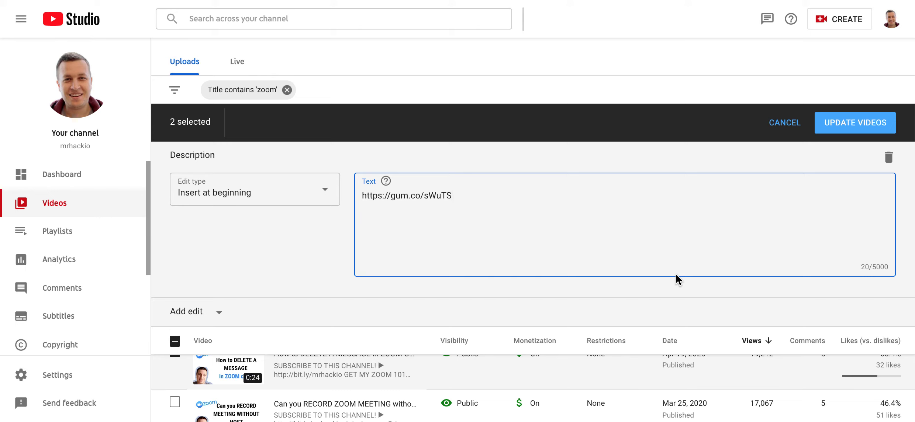
click(300, 197)
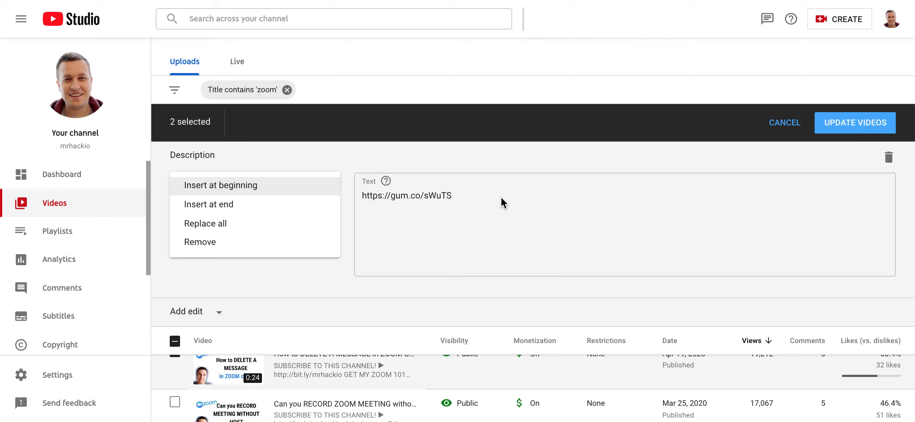
Change the description edit type from Replace to Remove for the gum.co link
click(236, 223)
click(423, 195)
click(304, 193)
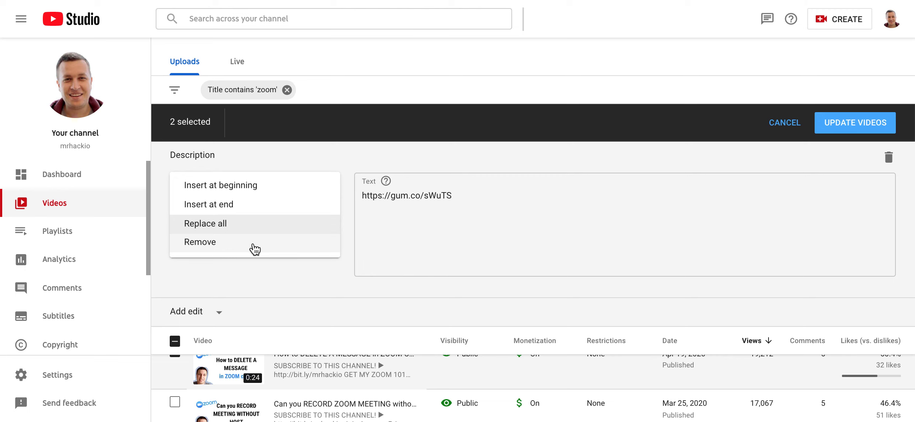
click(256, 244)
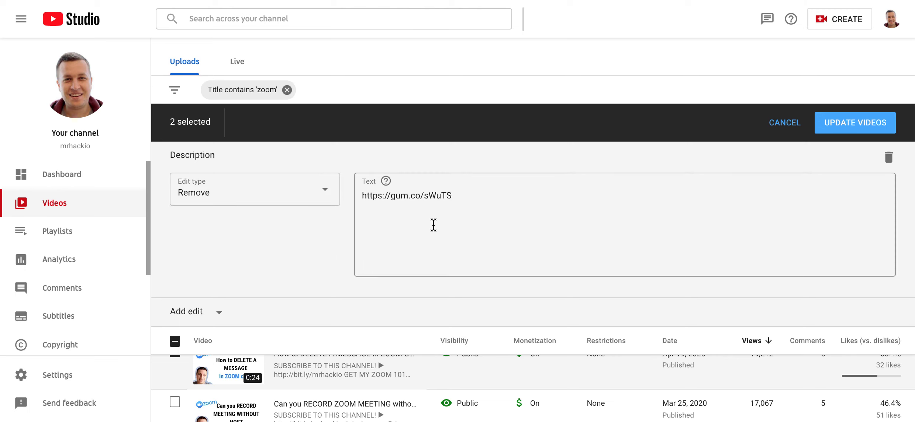